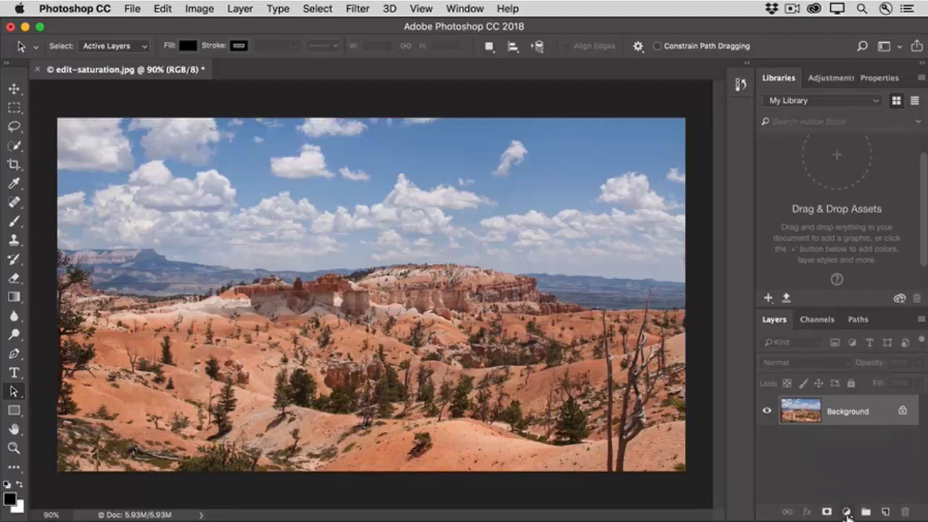
# Step: Create a Hue/Saturation adjustment layer from the adjustment-layer menu, with all values at zero
pyautogui.click(847, 512)
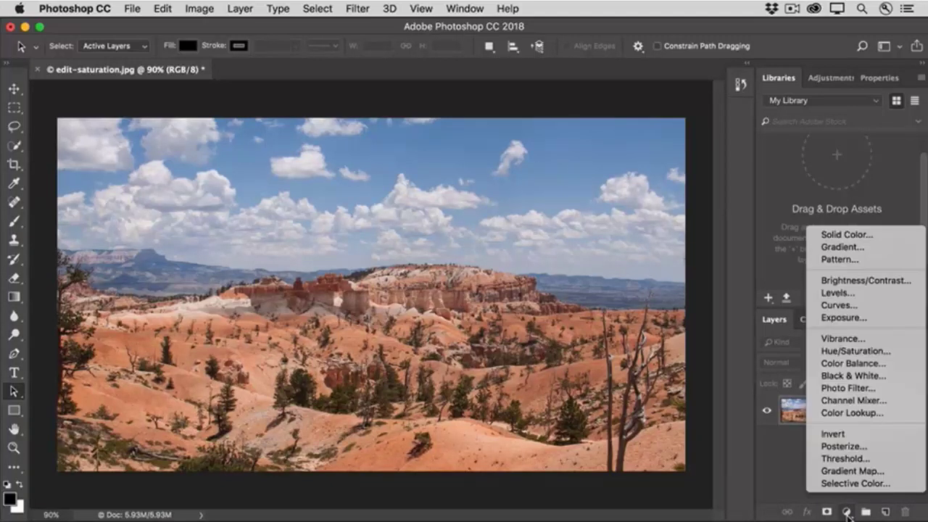
pyautogui.click(814, 353)
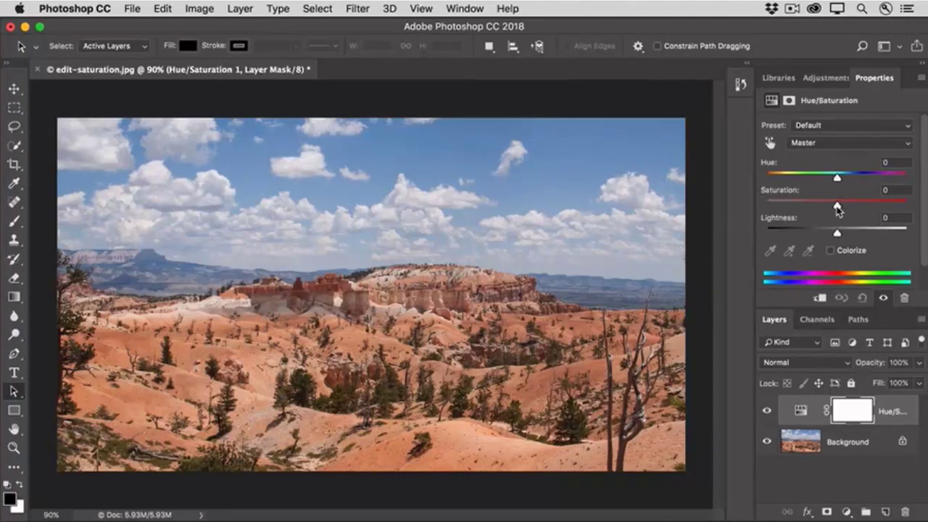
# Step: Preview a Master saturation boost to about +24, then reset Saturation to 0
pyautogui.moveTo(837, 209); pyautogui.dragTo(868, 208)
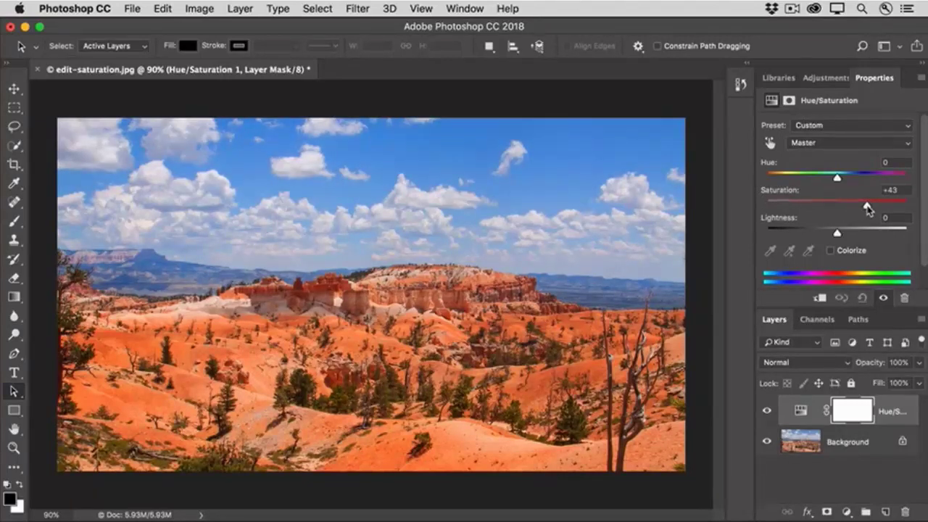
pyautogui.moveTo(868, 208); pyautogui.dragTo(855, 208)
pyautogui.click(890, 190)
pyautogui.write('0')
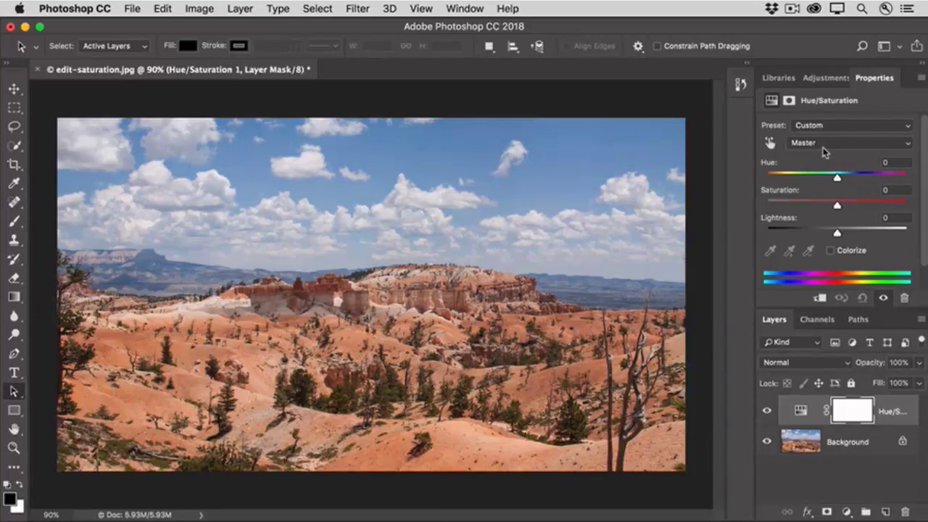
# Step: Switch the Hue/Saturation channel from Master to Blues
pyautogui.click(908, 145)
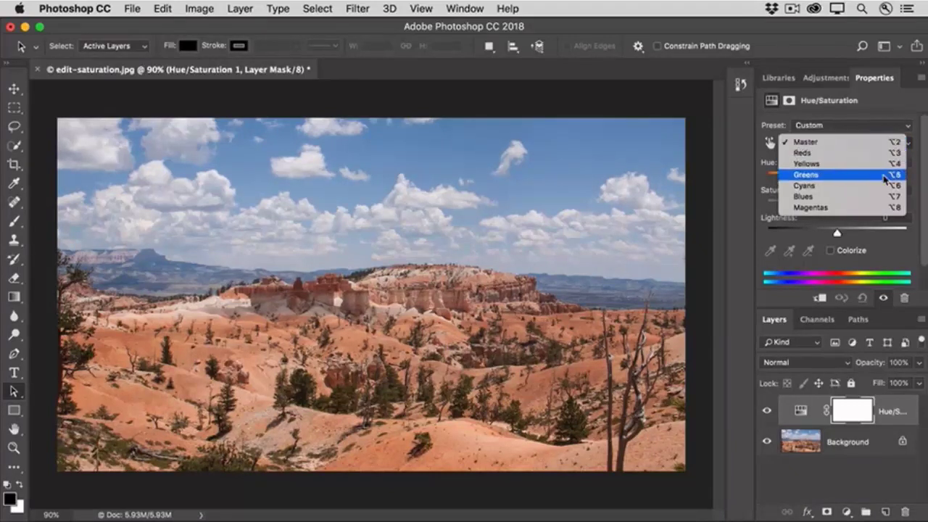
pyautogui.click(873, 197)
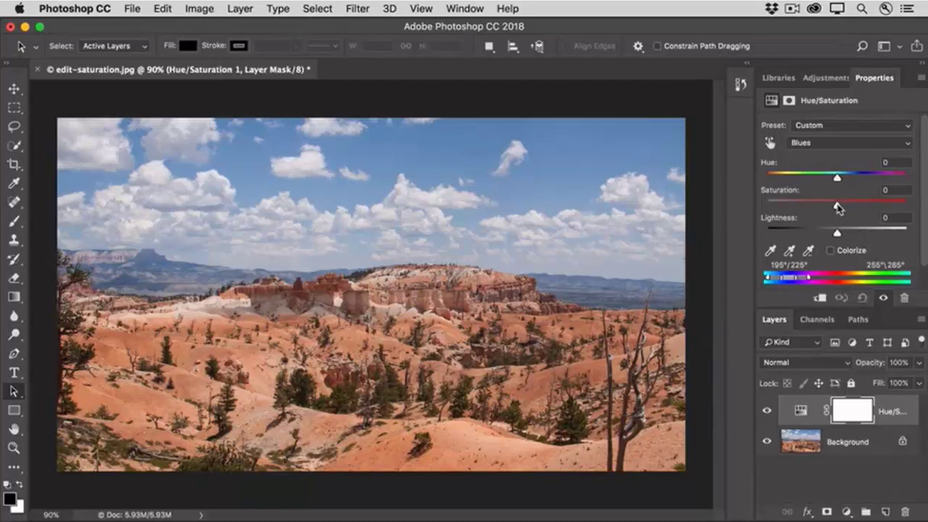
# Step: Set Blues saturation to +40 and lightness to −42 to deepen the sky
pyautogui.moveTo(838, 207)
pyautogui.mouseDown()
pyautogui.moveTo(873, 208)
pyautogui.moveTo(865, 209)
pyautogui.mouseUp()
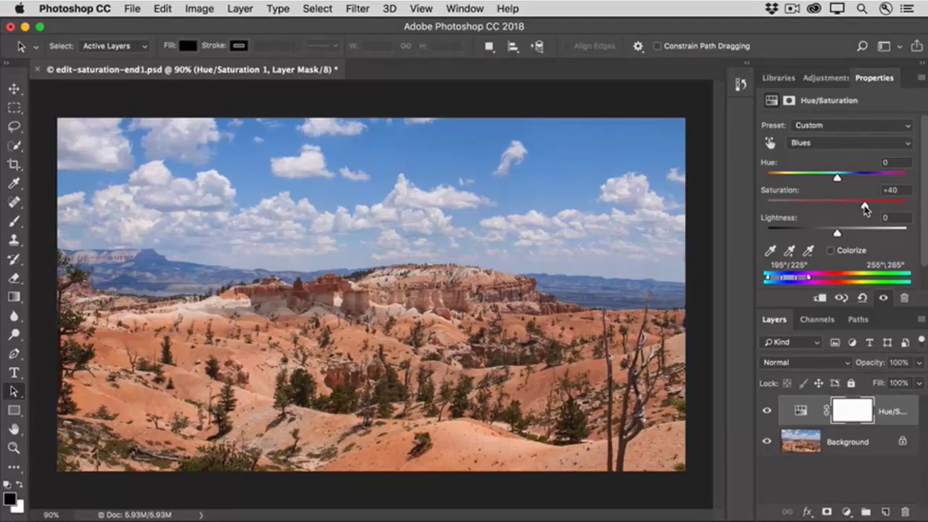
pyautogui.moveTo(839, 235); pyautogui.dragTo(809, 236)
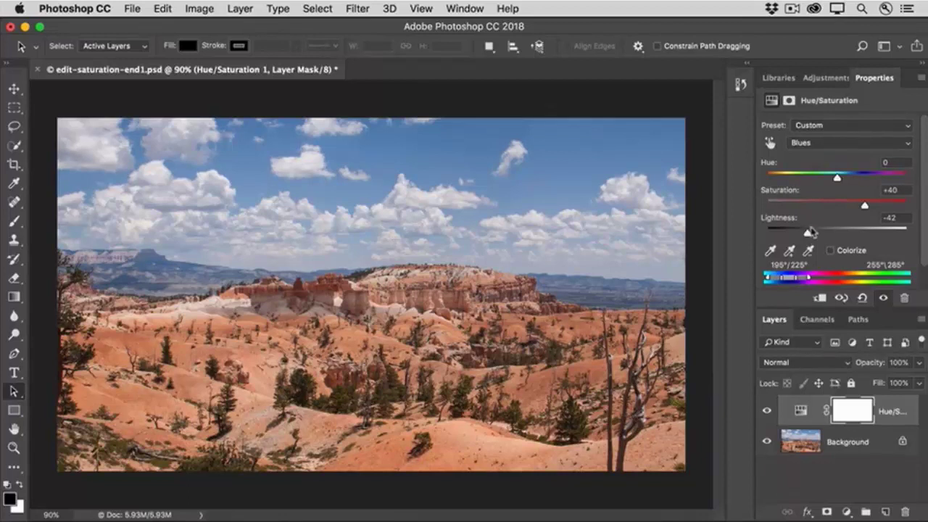
# Step: Reopen the colour-range dropdown and close it unchanged, keeping Blues at +40/−42
pyautogui.click(909, 144)
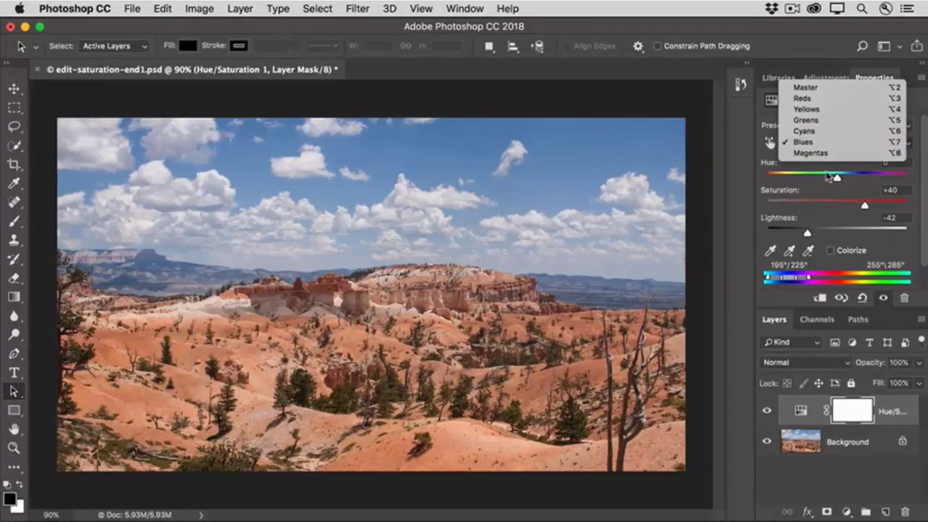
pyautogui.click(760, 184)
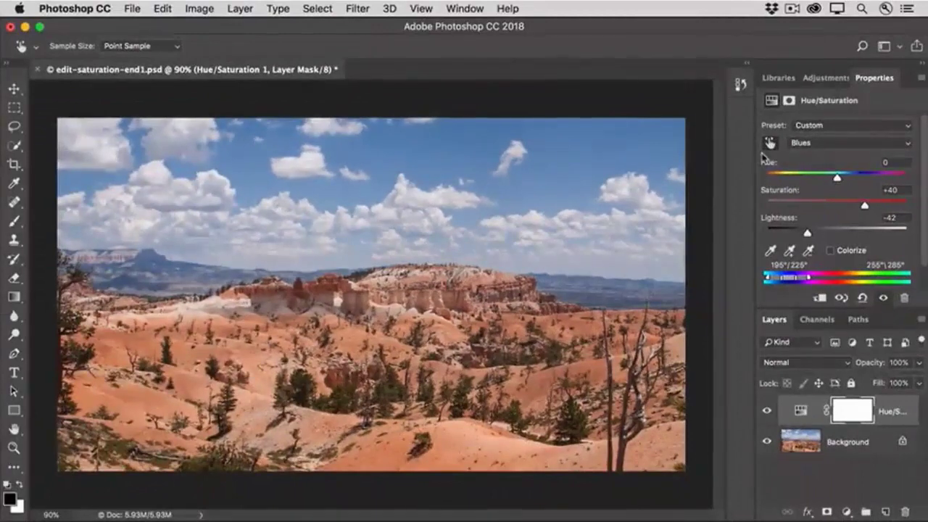
# Step: Sample the orange rock to target Reds and set Reds saturation to +30
pyautogui.click(352, 346)
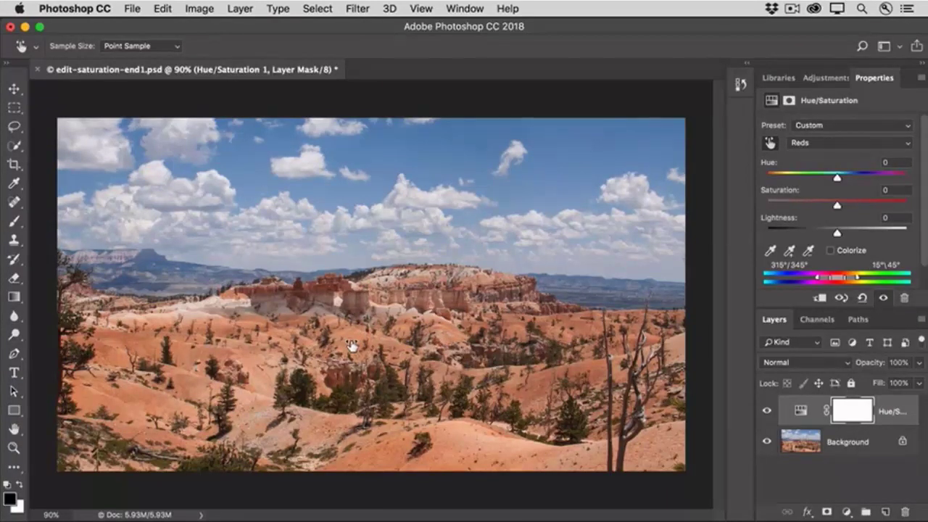
pyautogui.moveTo(351, 346); pyautogui.dragTo(363, 346)
pyautogui.moveTo(363, 345); pyautogui.dragTo(389, 347)
pyautogui.moveTo(388, 347); pyautogui.dragTo(375, 346)
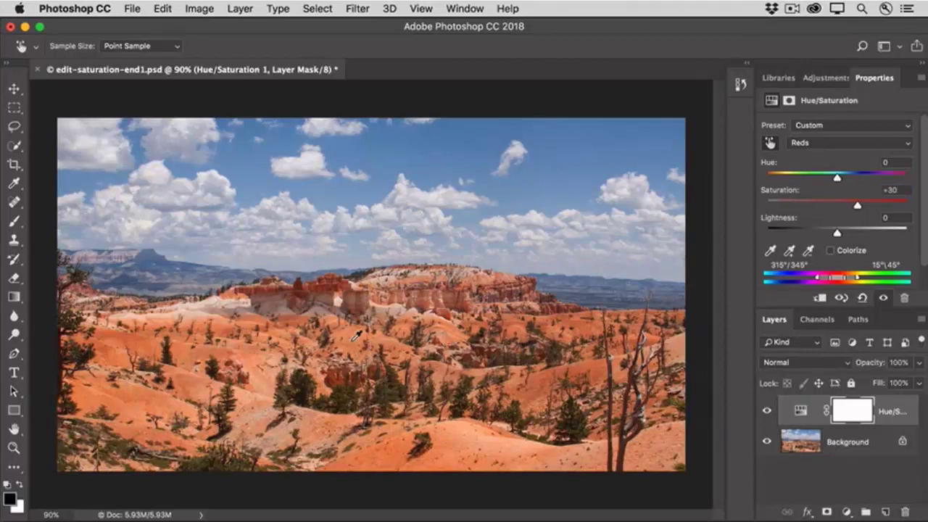